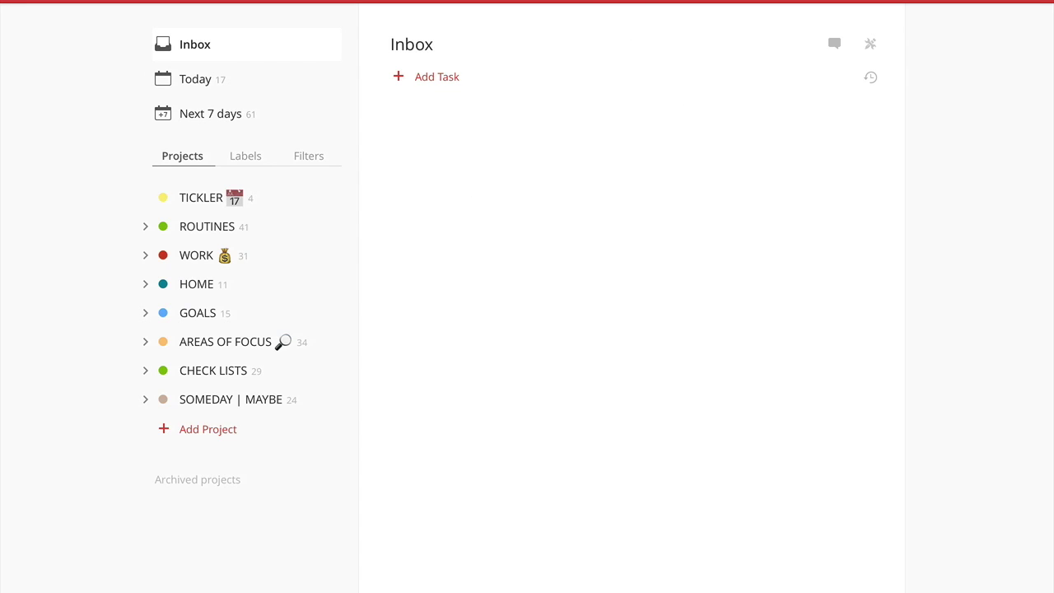
# Preview the Tangerine and Clover themes in Settings, then restore the red Todoist theme
pyautogui.click(895, 3)
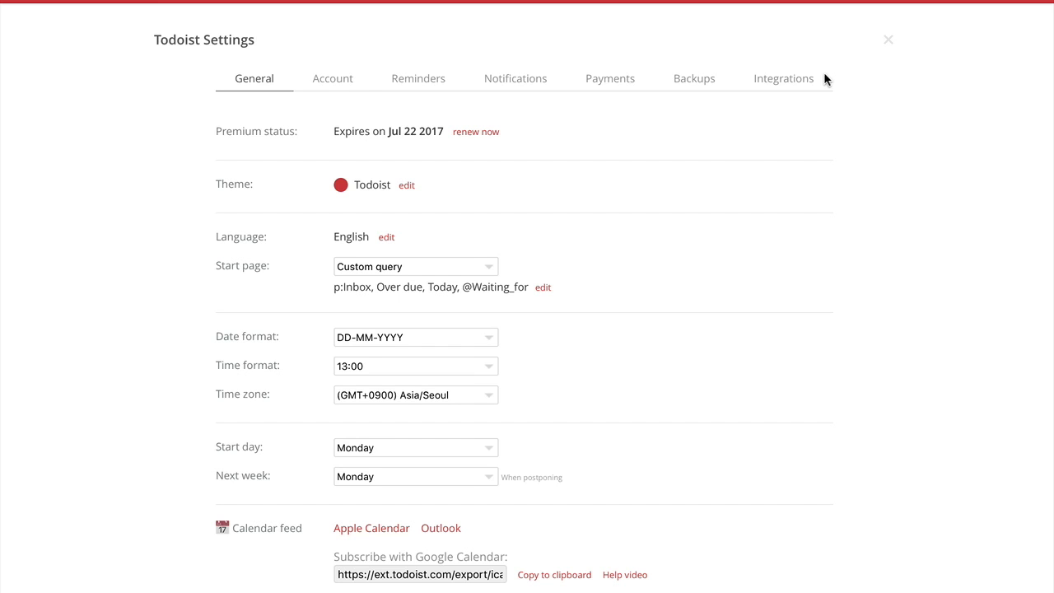
pyautogui.click(407, 187)
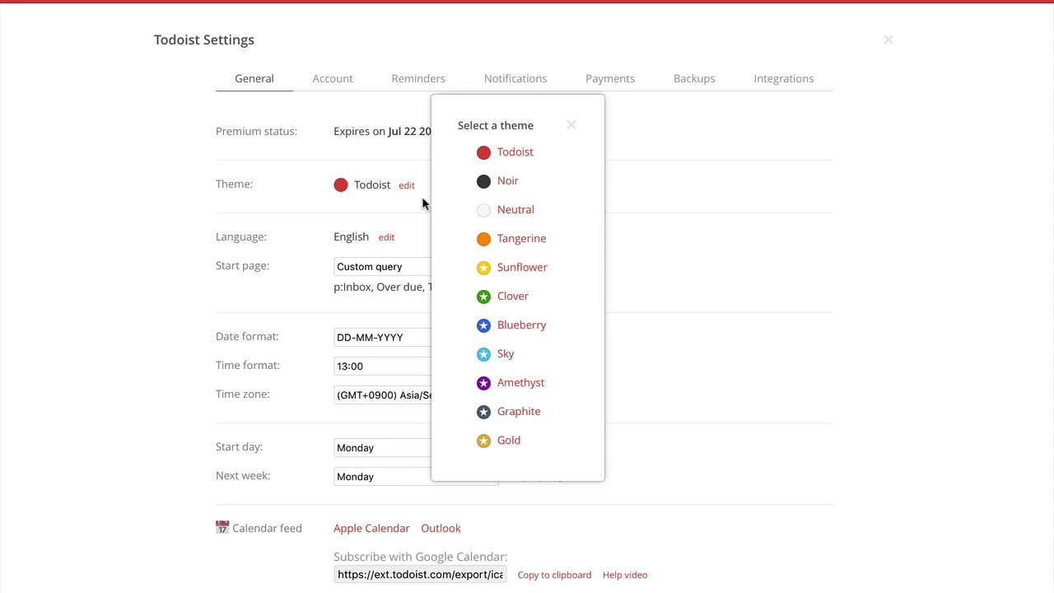
pyautogui.click(504, 241)
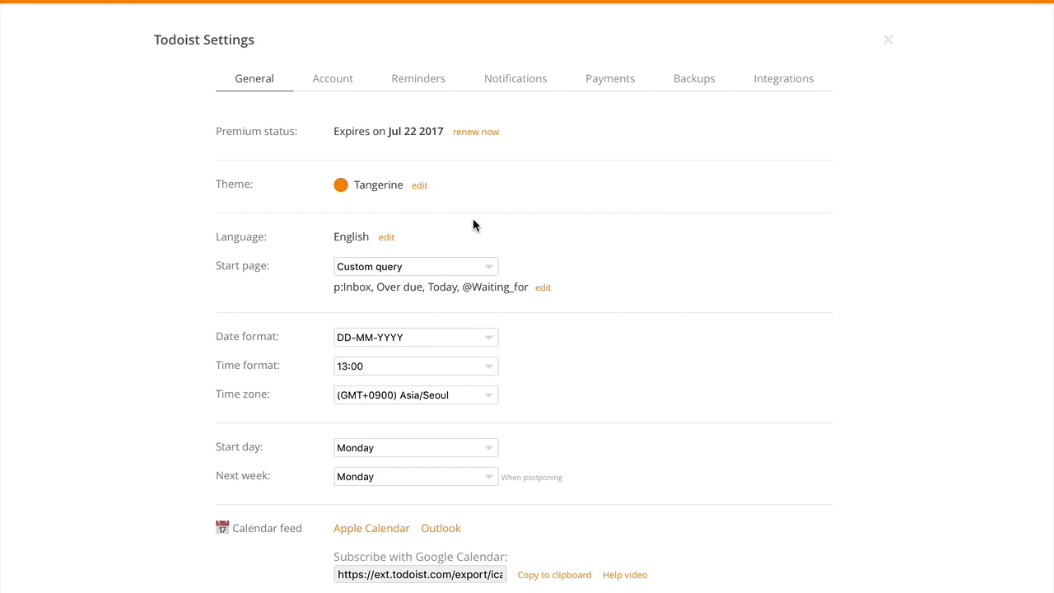
pyautogui.click(419, 186)
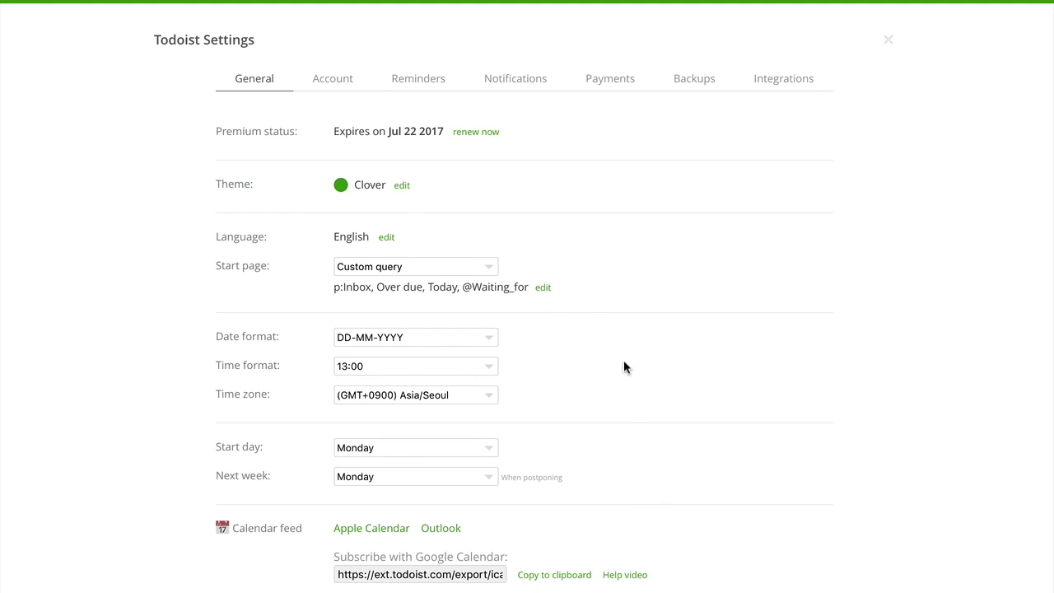
pyautogui.click(402, 187)
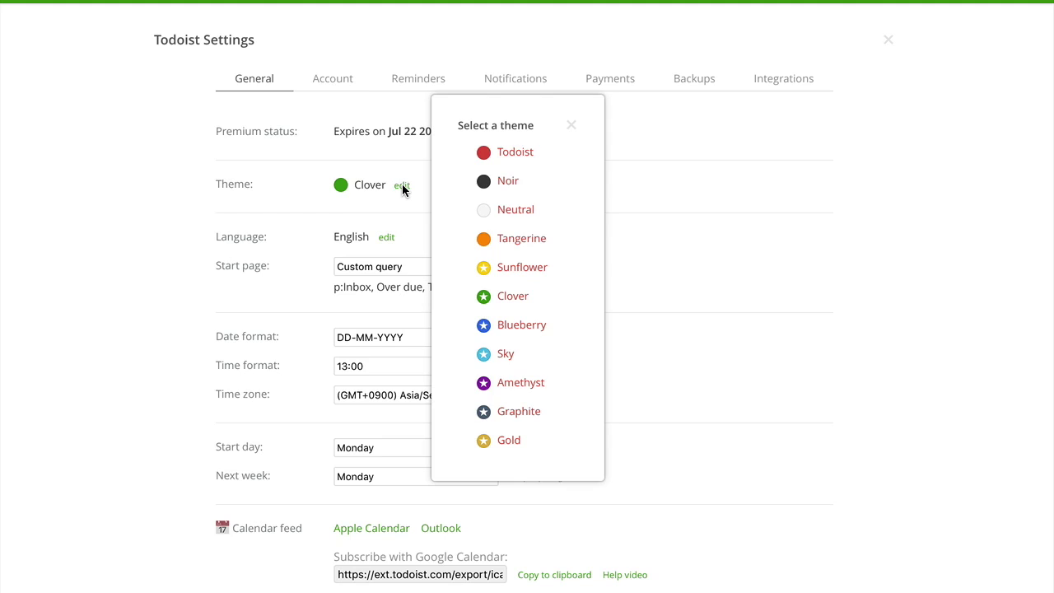
pyautogui.click(518, 157)
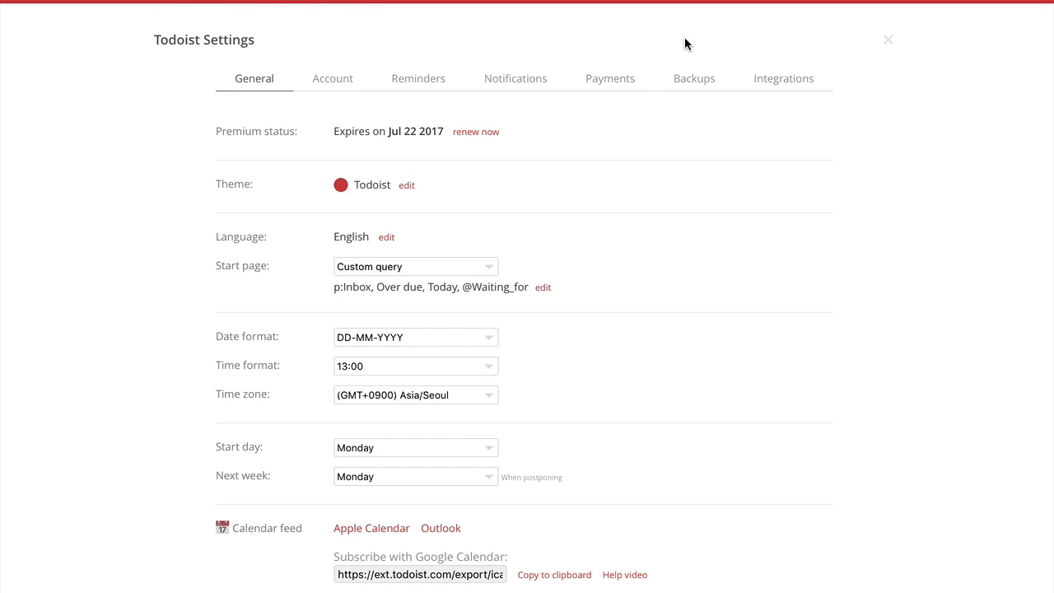
pyautogui.click(889, 43)
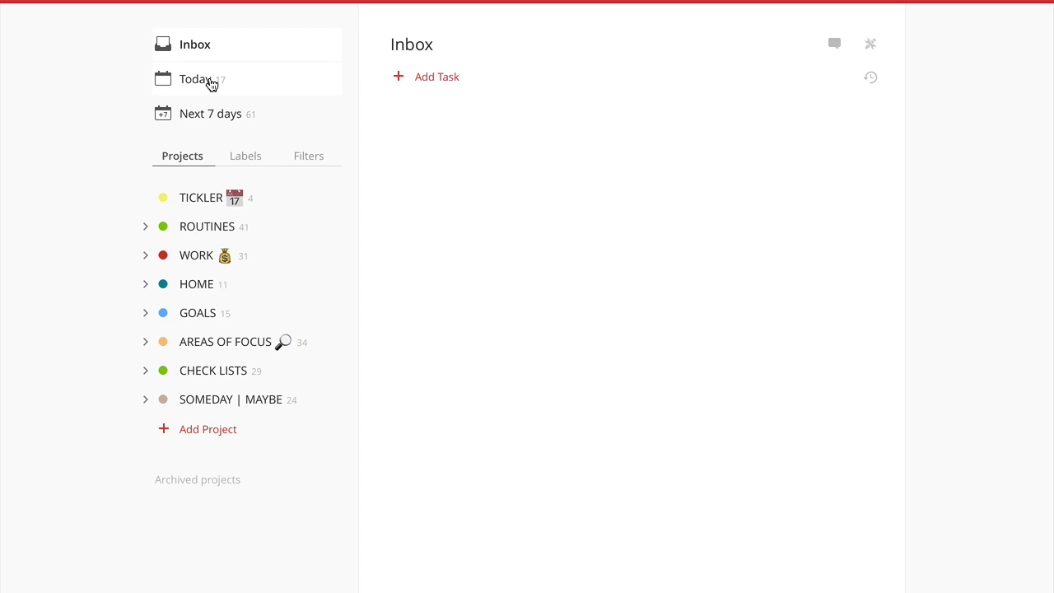
# Browse the Today and Next 7 days lists, ending back in the empty Inbox
pyautogui.click(210, 82)
pyautogui.click(191, 48)
pyautogui.click(204, 85)
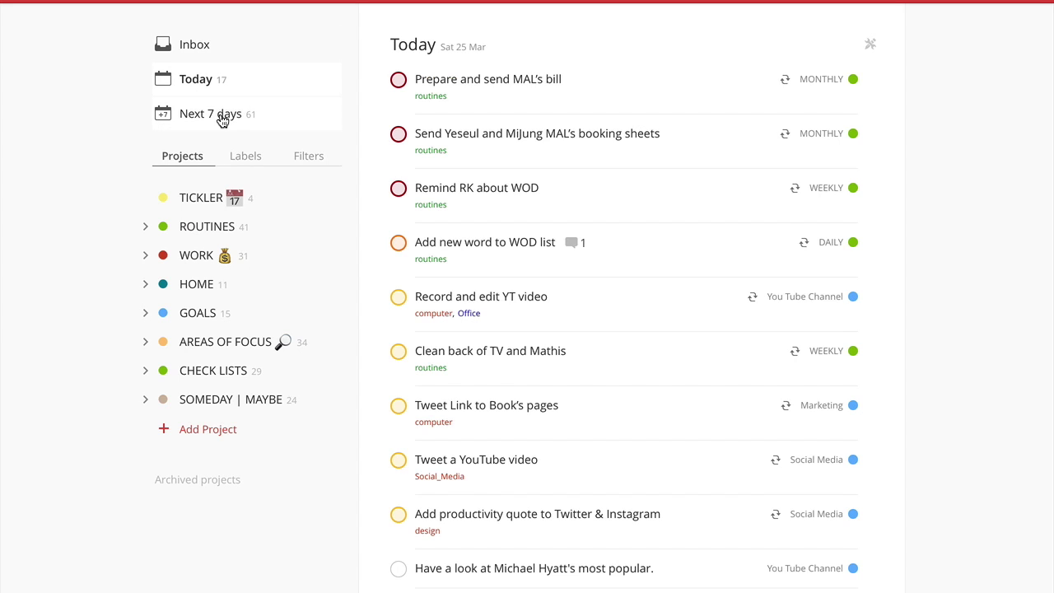
pyautogui.click(222, 121)
pyautogui.click(187, 51)
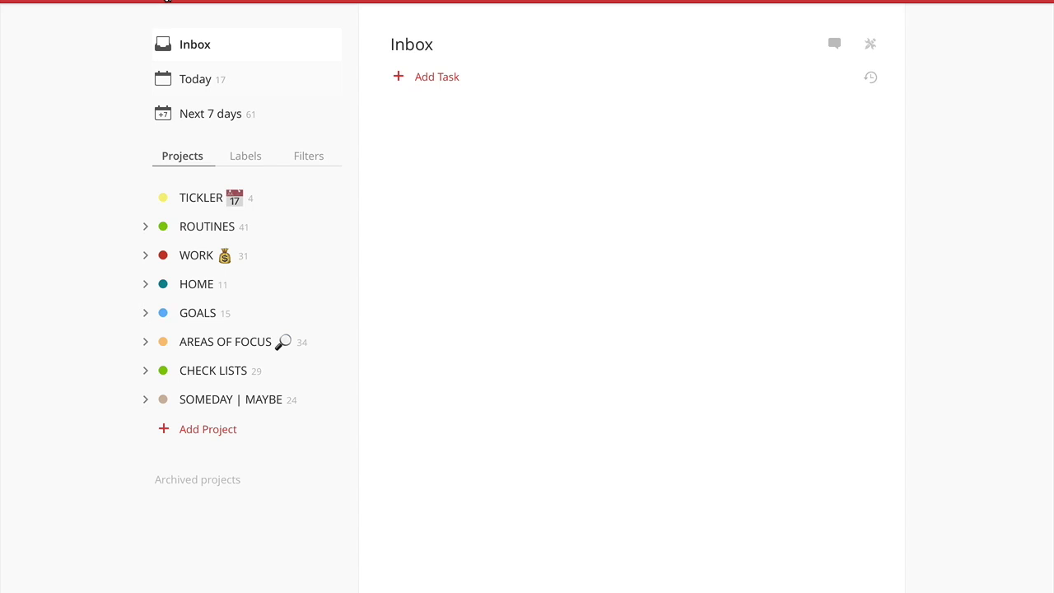
pyautogui.press('Return')
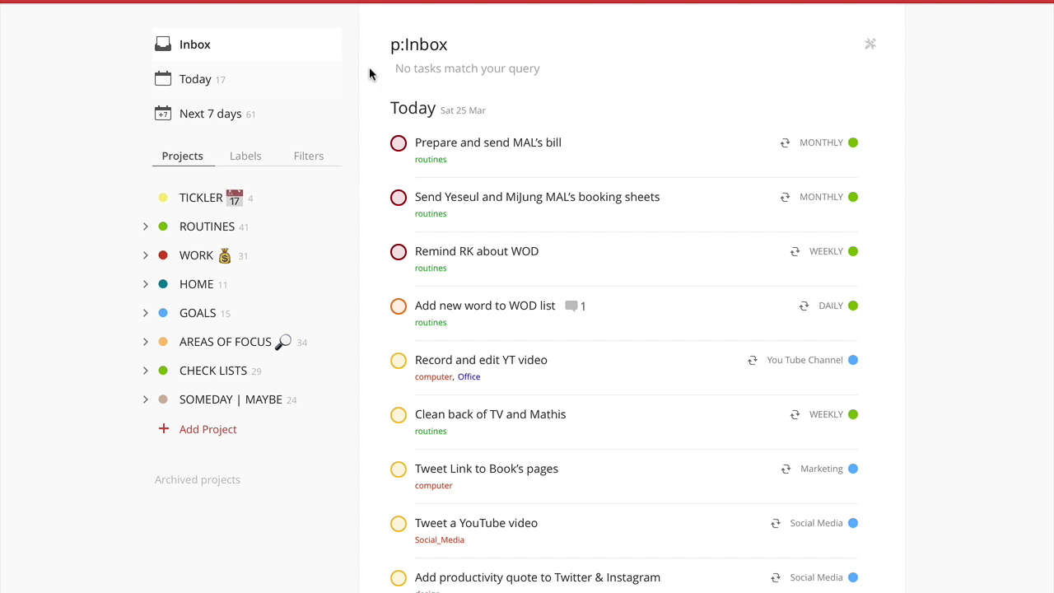
pyautogui.scroll(-8, 410, 123)
pyautogui.scroll(8, 410, 123)
pyautogui.scroll(-8, 470, 57)
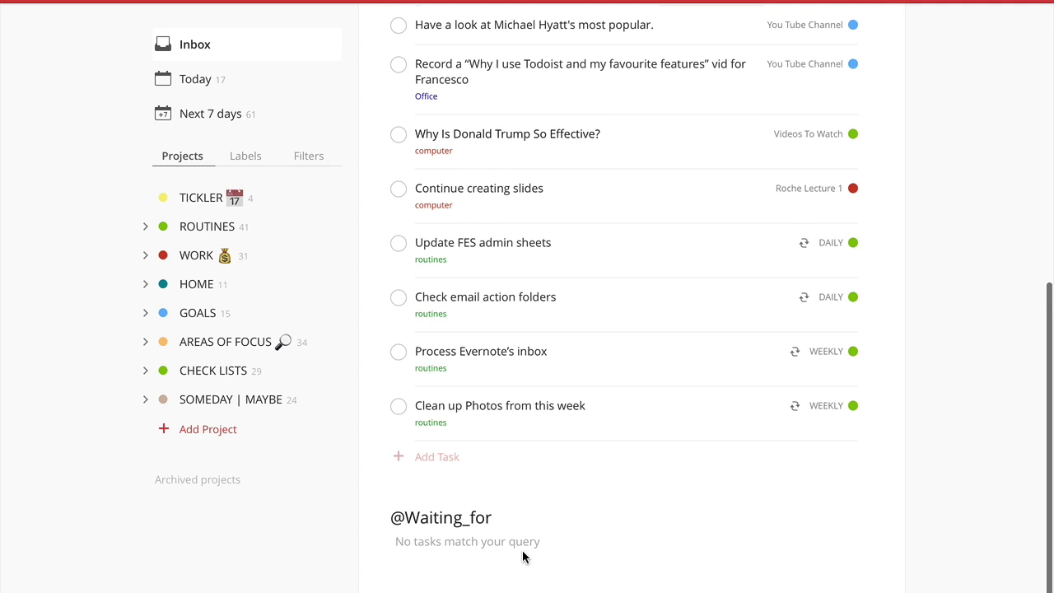
pyautogui.scroll(1, 523, 558)
pyautogui.scroll(10, 523, 551)
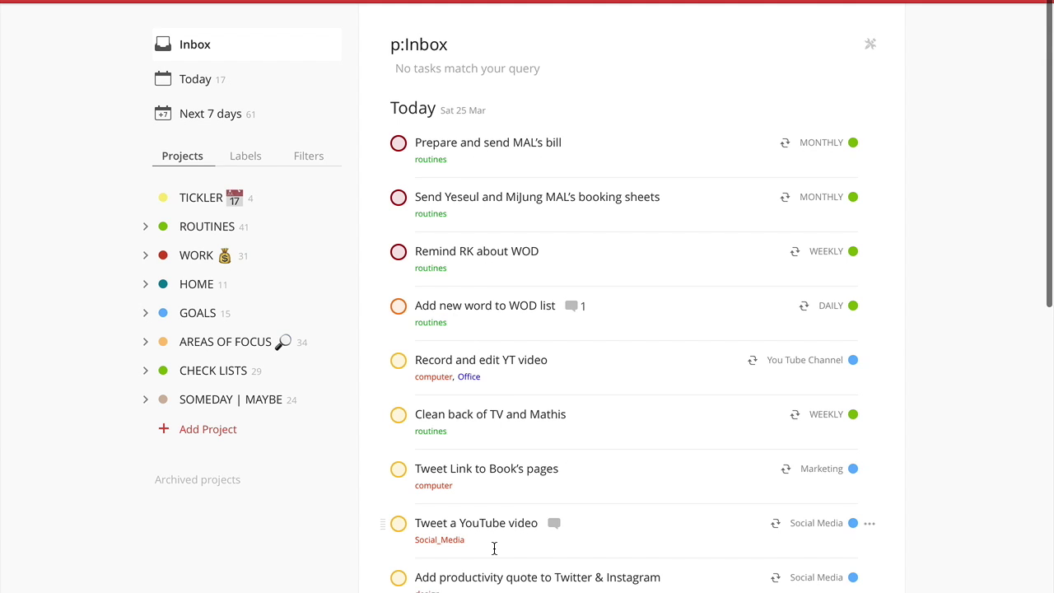
pyautogui.scroll(-10, 494, 548)
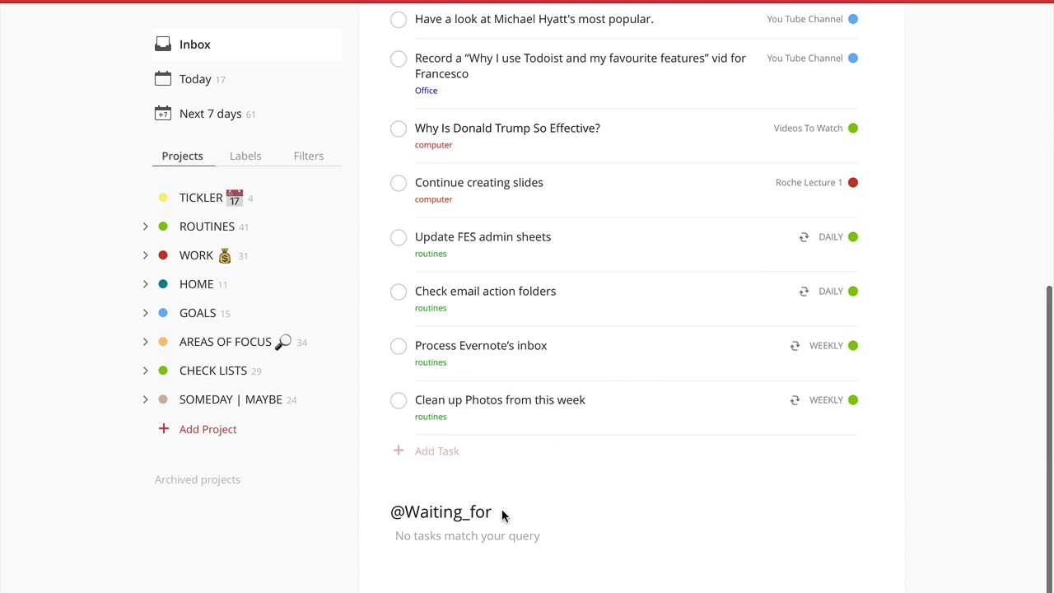
pyautogui.scroll(10, 647, 521)
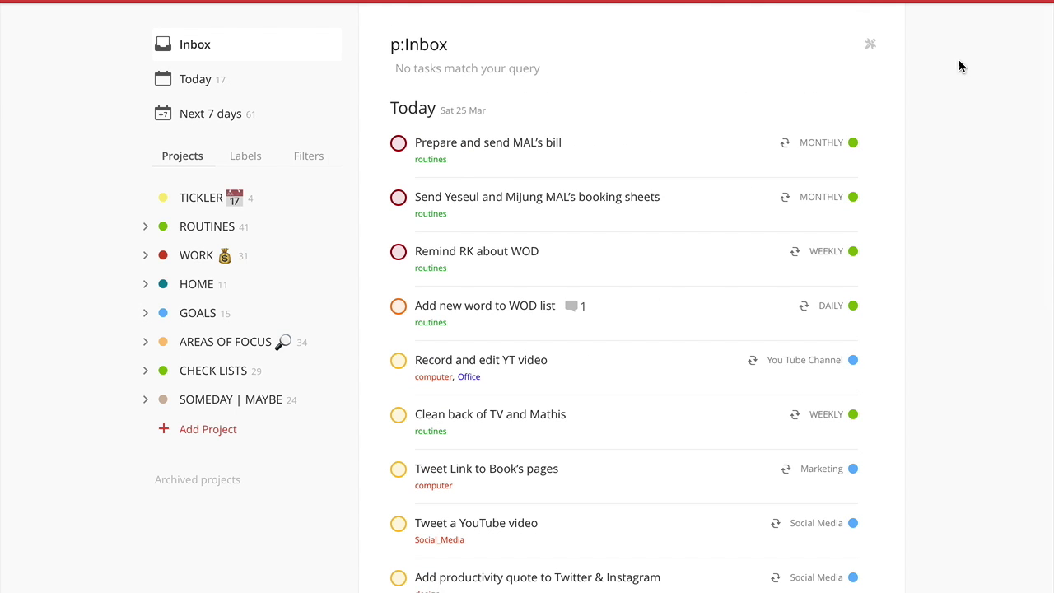
pyautogui.click(891, 1)
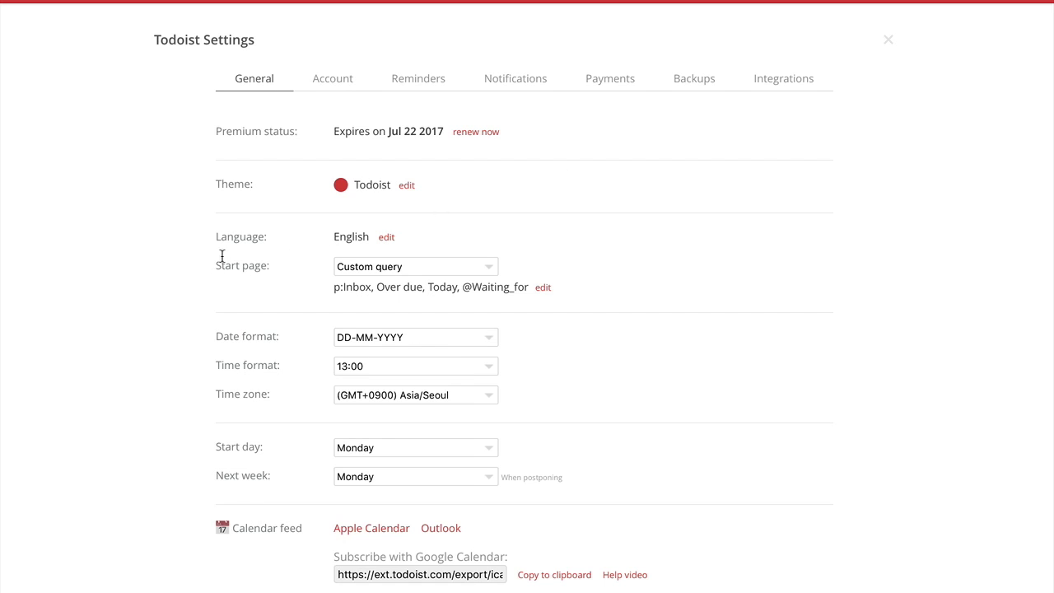
# Keep the start page option set to Custom query in General settings
pyautogui.moveTo(217, 264); pyautogui.dragTo(279, 269)
pyautogui.click(256, 279)
pyautogui.click(489, 268)
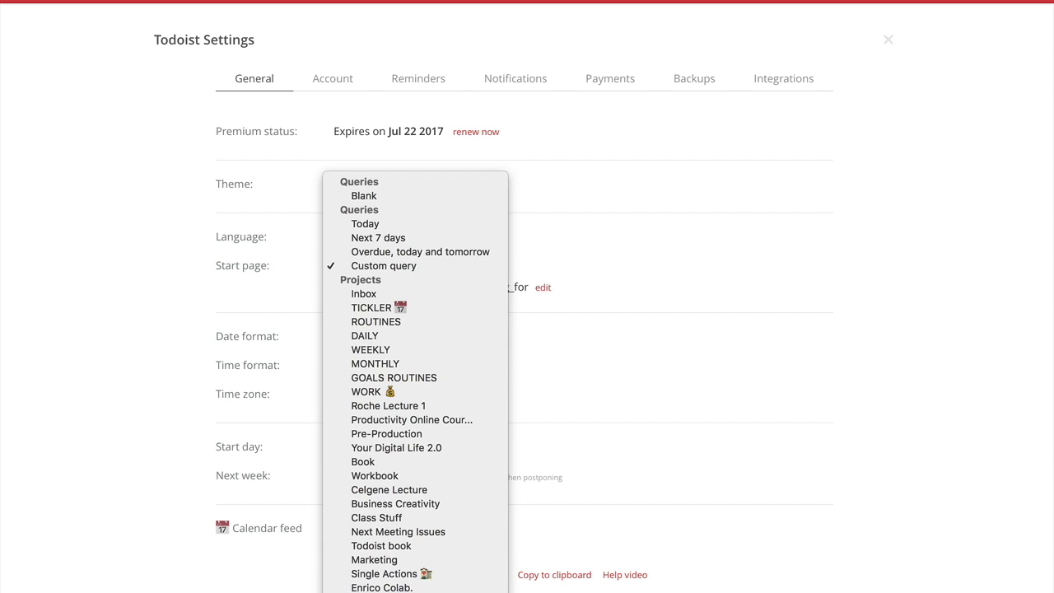
pyautogui.scroll(-3, 411, 544)
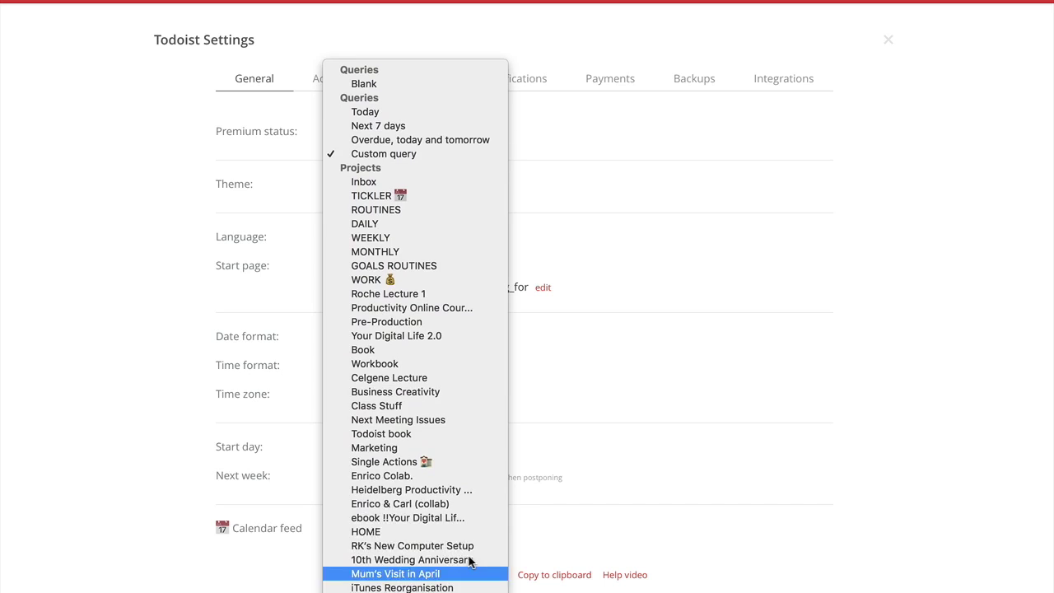
pyautogui.scroll(-3, 411, 511)
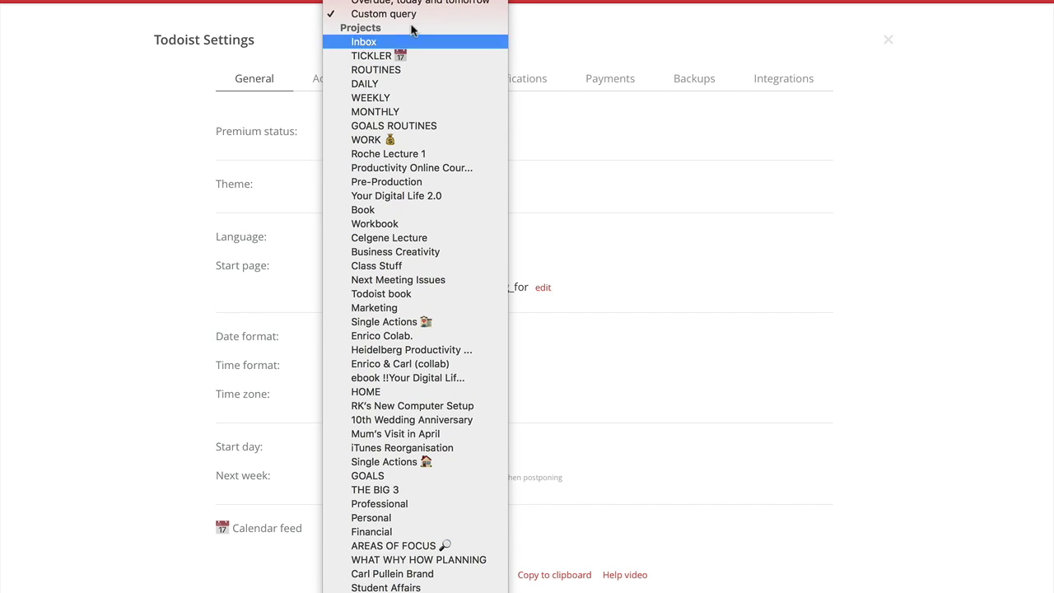
pyautogui.click(666, 169)
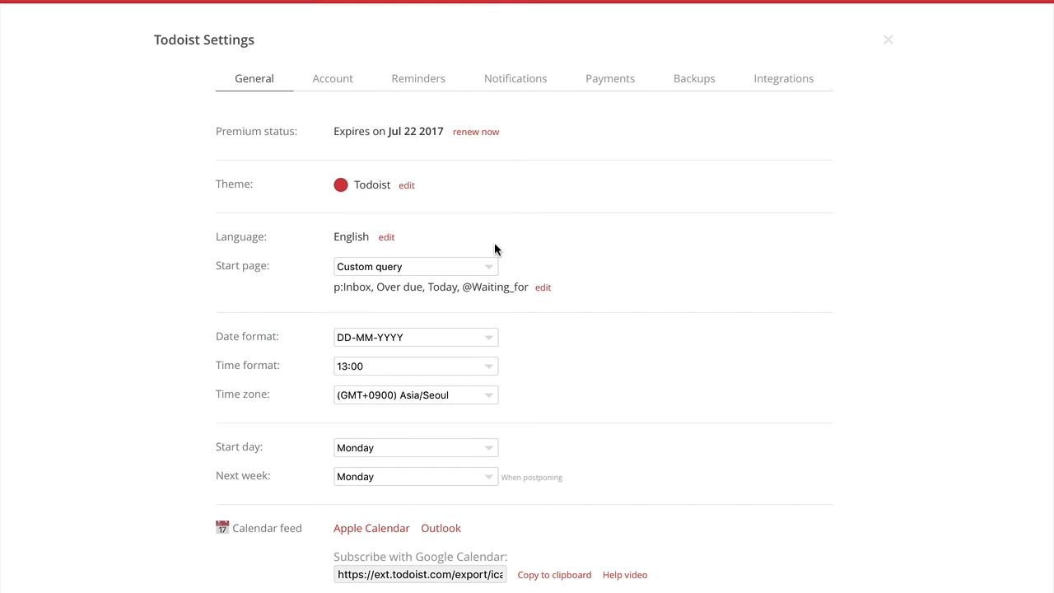
# Prefix the start-page query with 'p:' so it reads p:Inbox, save it, and close settings
pyautogui.click(543, 290)
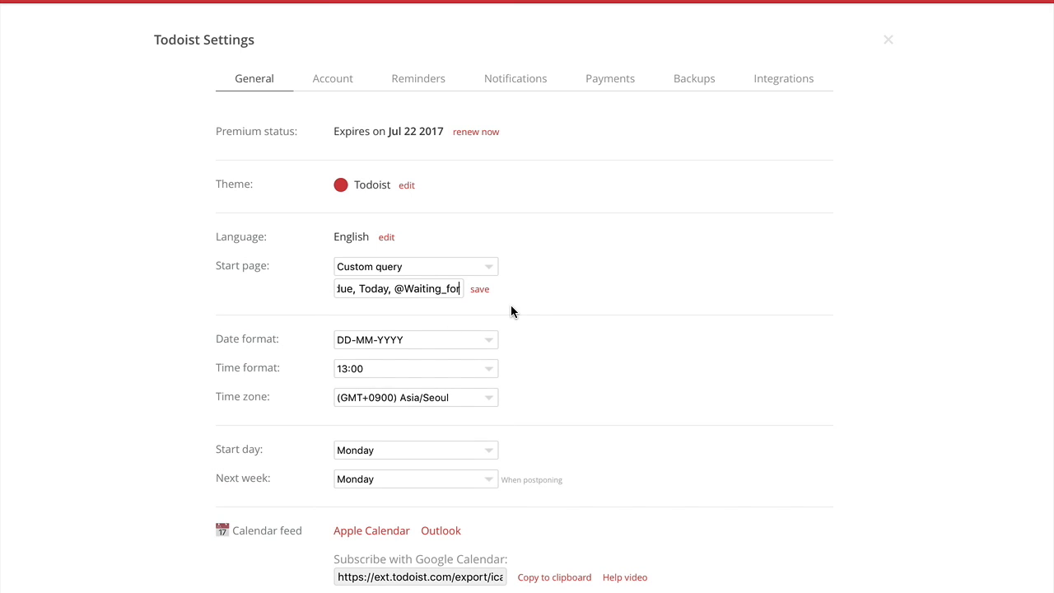
pyautogui.press('Left')
pyautogui.press('Left')
pyautogui.press('Left')
pyautogui.press('Left')
pyautogui.press('Left')
pyautogui.press('Left')
pyautogui.press('Left')
pyautogui.press('Left')
pyautogui.press('Left')
pyautogui.press('Left')
pyautogui.press('Left')
pyautogui.press('Left')
pyautogui.press('Left')
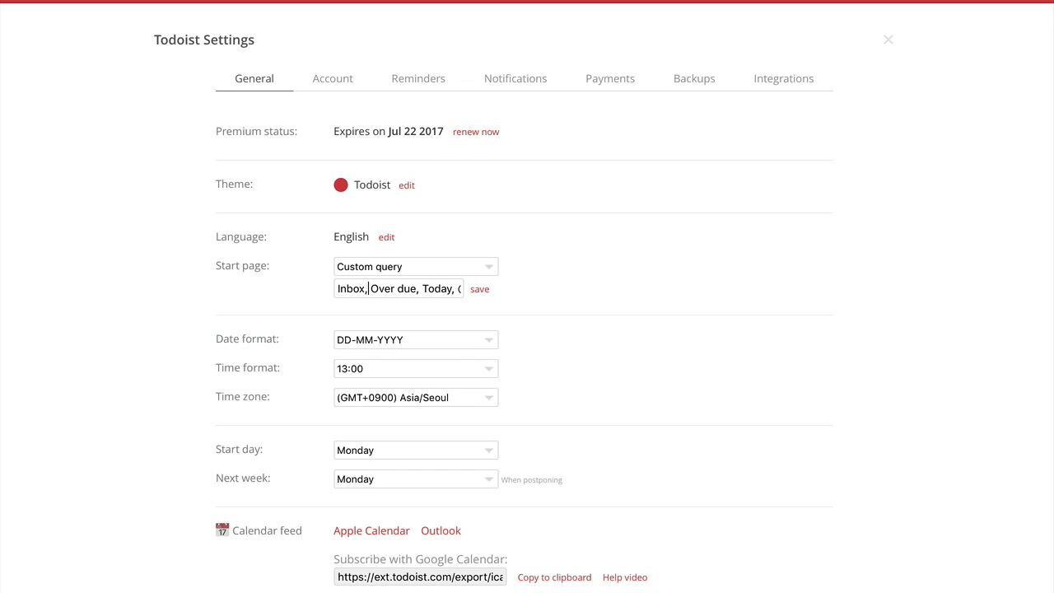
pyautogui.press('Left')
pyautogui.press('Left')
pyautogui.press('Left')
pyautogui.press('Left')
pyautogui.press('Left')
pyautogui.press('Left')
pyautogui.write('p:')
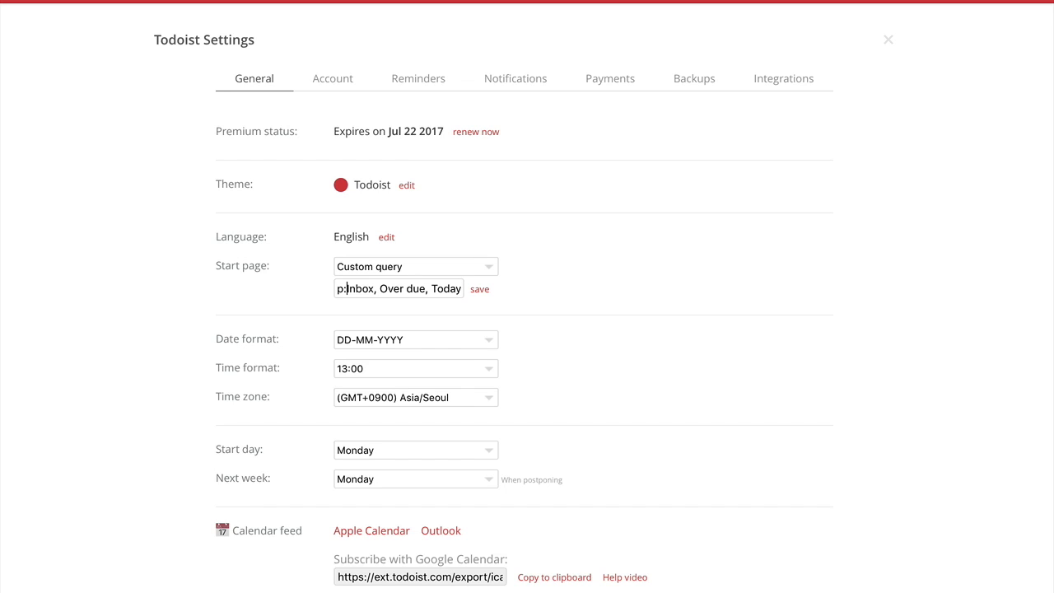
pyautogui.press('Right')
pyautogui.press('Right')
pyautogui.press('Right')
pyautogui.press('Right')
pyautogui.press('Right')
pyautogui.press('Right')
pyautogui.press('Right')
pyautogui.press('Right')
pyautogui.press('Right')
pyautogui.press('Right')
pyautogui.press('Right')
pyautogui.press('Right')
pyautogui.press('Right')
pyautogui.press('Right')
pyautogui.press('Right')
pyautogui.press('Right')
pyautogui.press('Right')
pyautogui.press('Right')
pyautogui.press('Right')
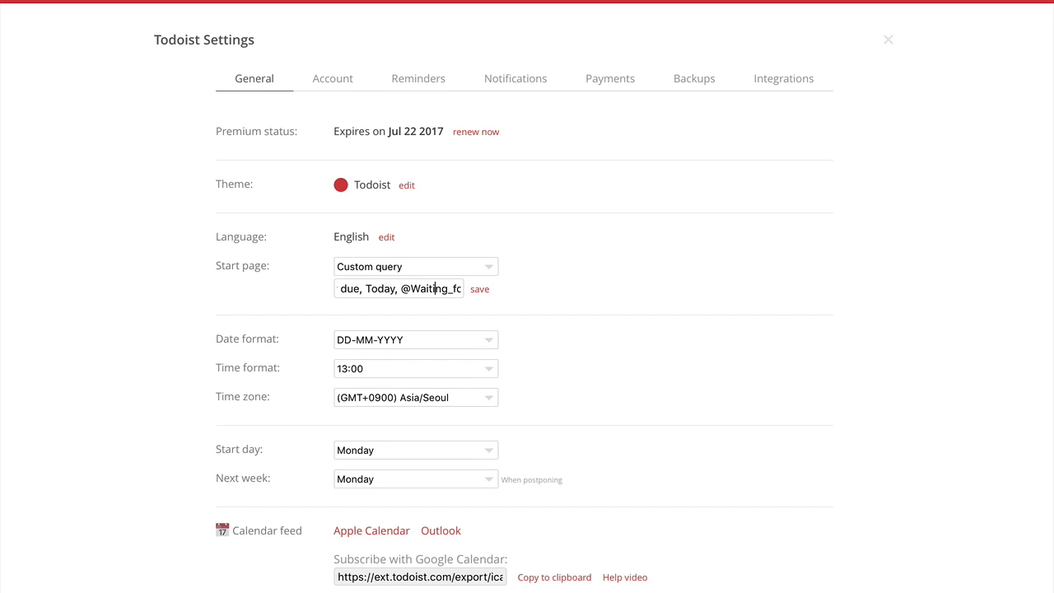
pyautogui.press('Right')
pyautogui.press('Right')
pyautogui.press('Right')
pyautogui.press('Right')
pyautogui.click(480, 290)
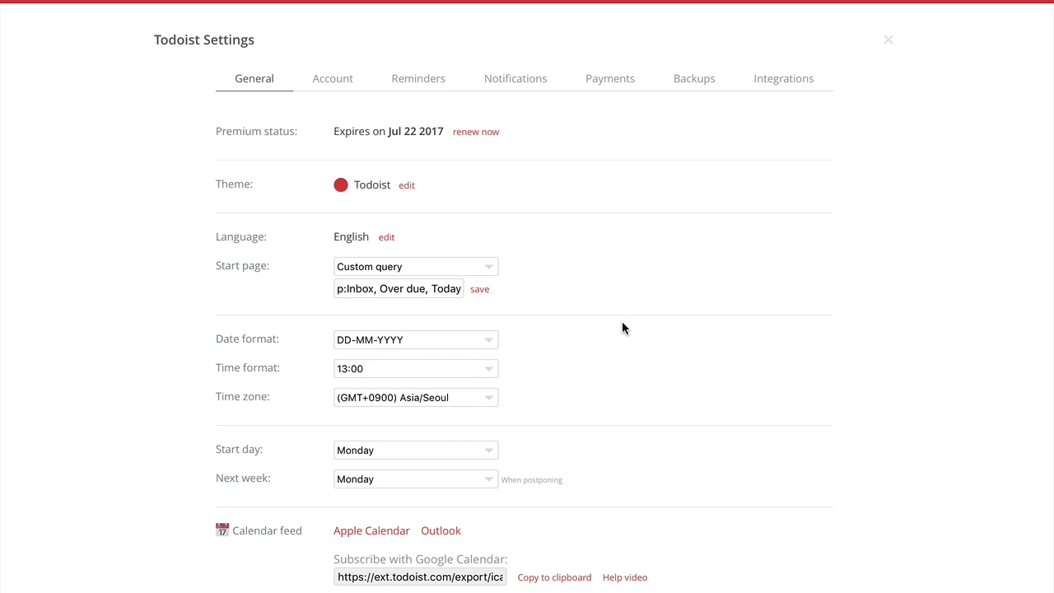
pyautogui.press('Escape')
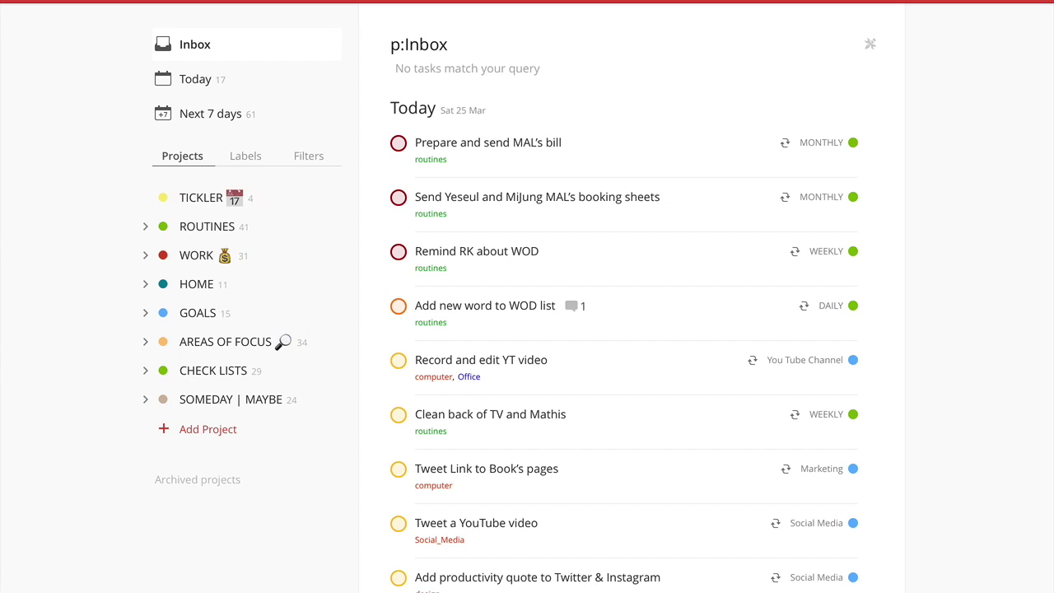
# Scroll through the p:Inbox and Today results on the custom start page
pyautogui.scroll(-8, 481, 346)
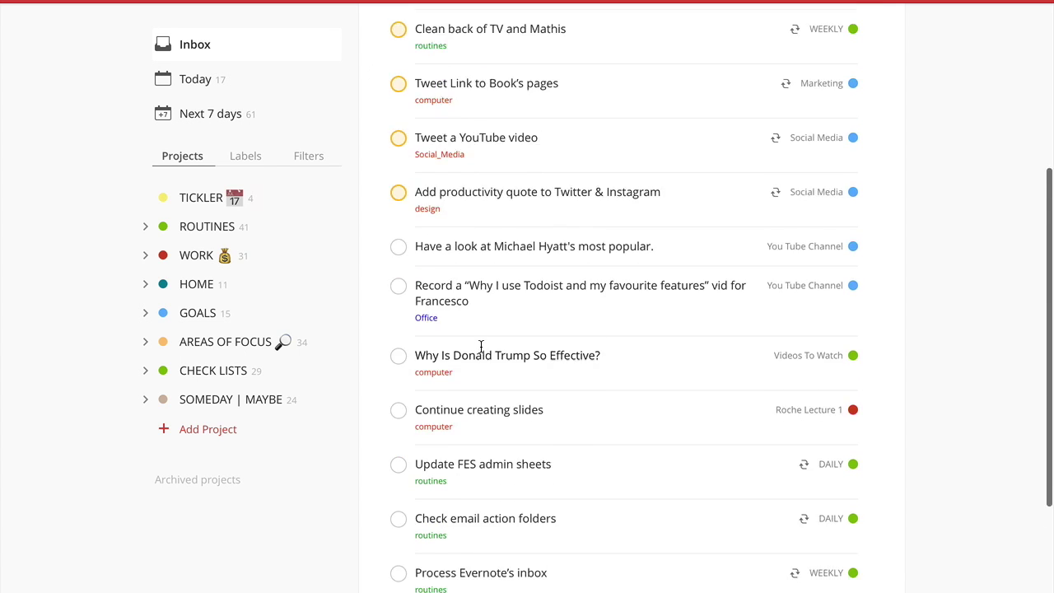
pyautogui.scroll(8, 481, 346)
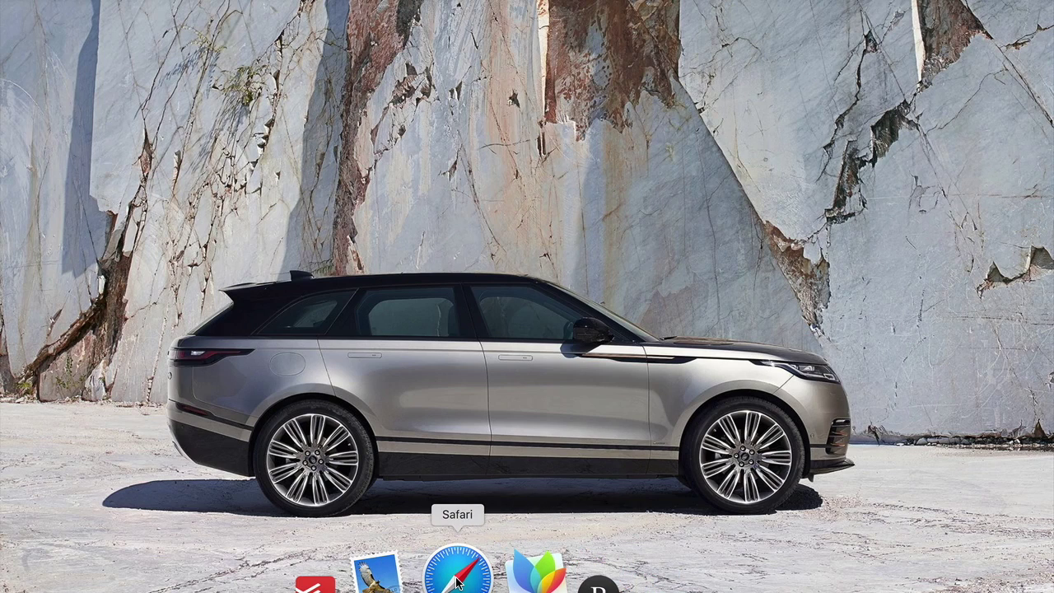
# Open the Todoist web app in Safari and scroll its Today list of overdue tasks
pyautogui.click(458, 577)
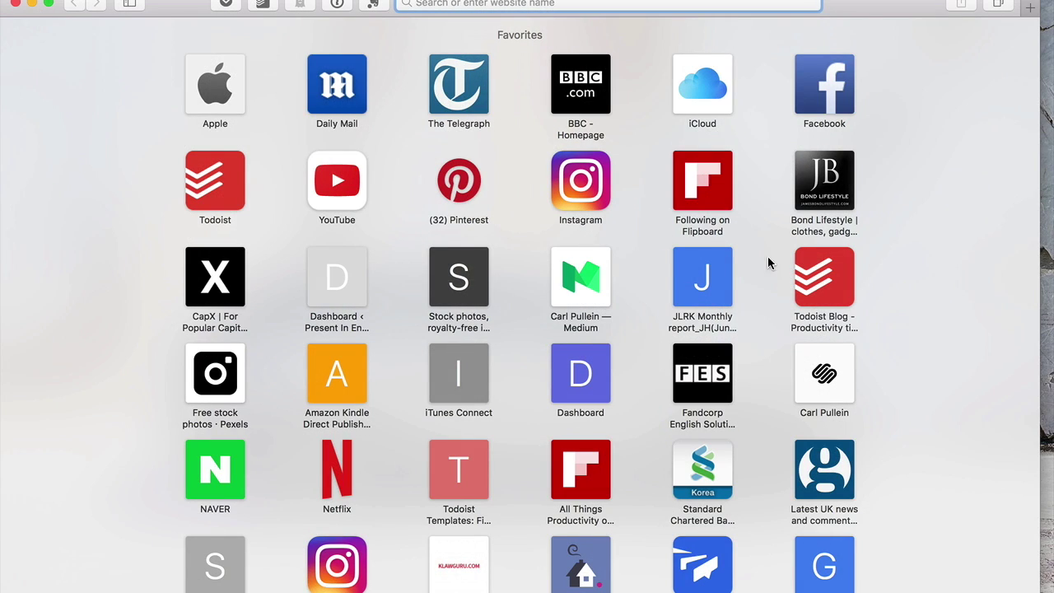
pyautogui.click(231, 185)
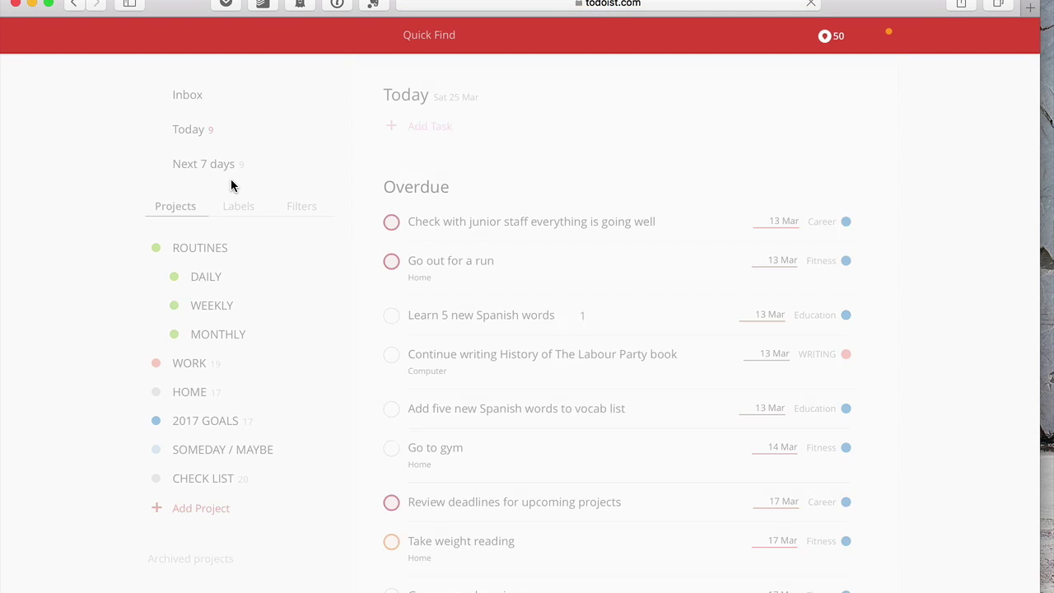
pyautogui.scroll(-2, 941, 322)
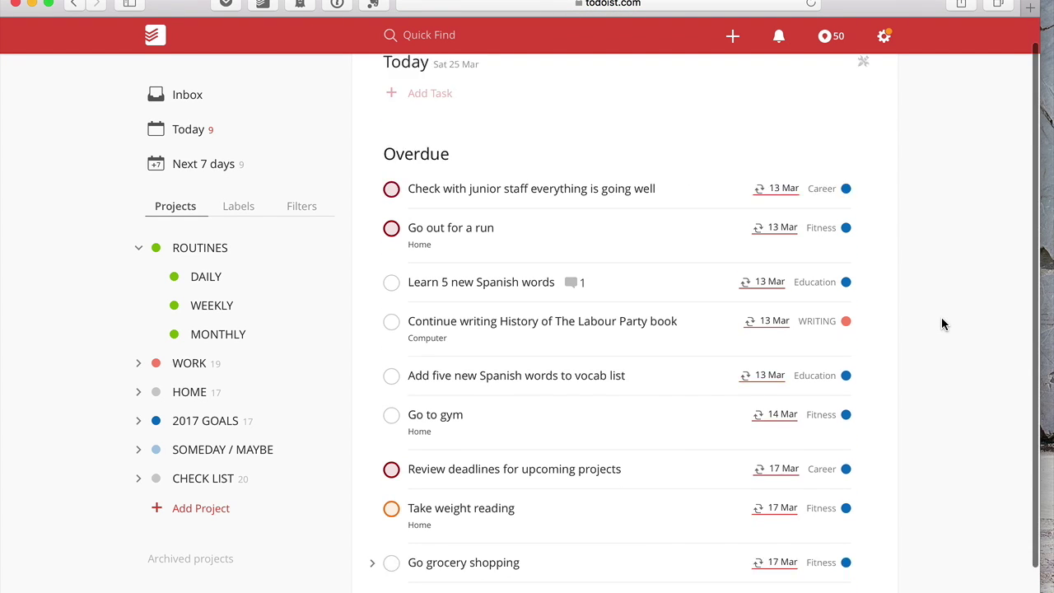
pyautogui.scroll(3, 941, 322)
pyautogui.scroll(-3, 941, 322)
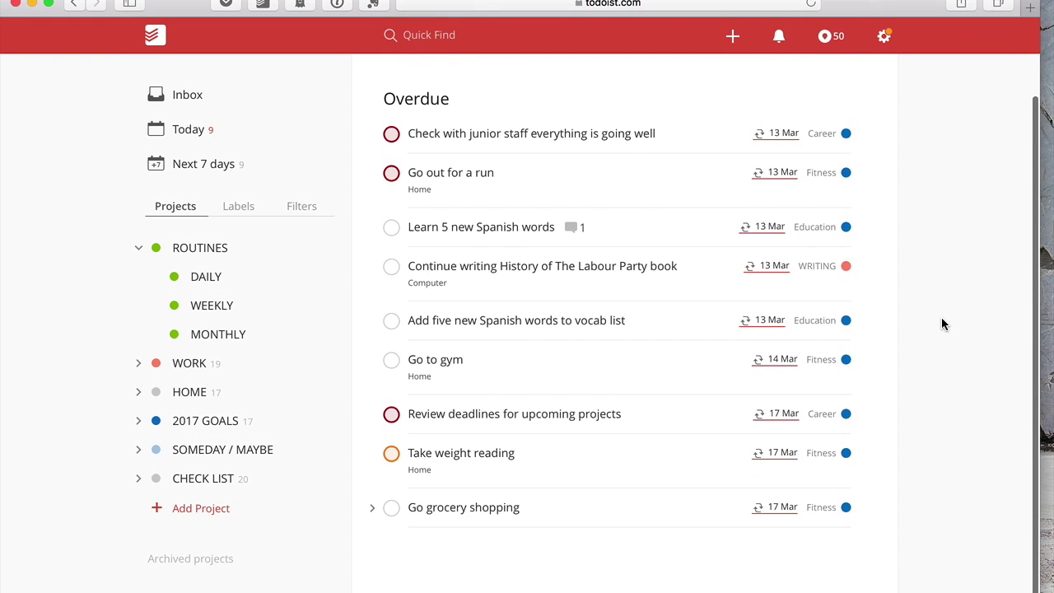
pyautogui.scroll(3, 942, 322)
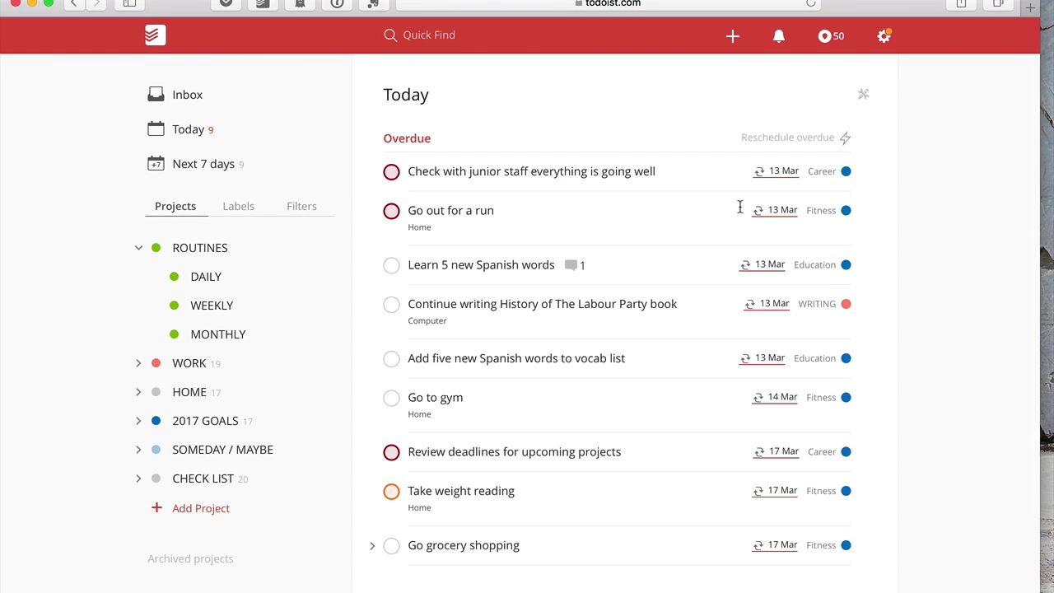
pyautogui.scroll(-3, 920, 310)
pyautogui.scroll(3, 920, 304)
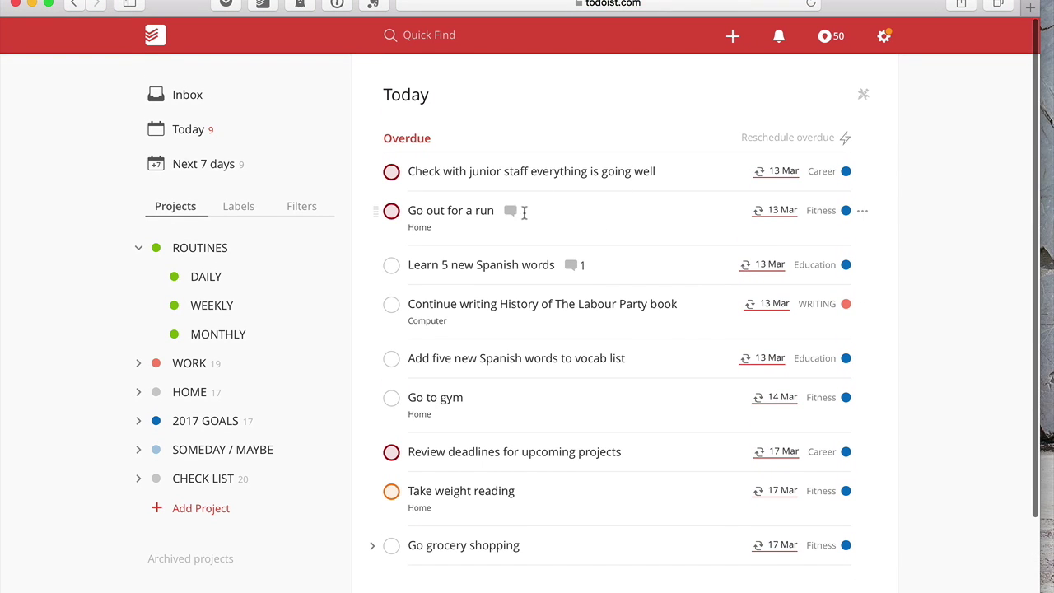
# Check the web app's settings menu for updates and nudge the browser window right
pyautogui.click(884, 36)
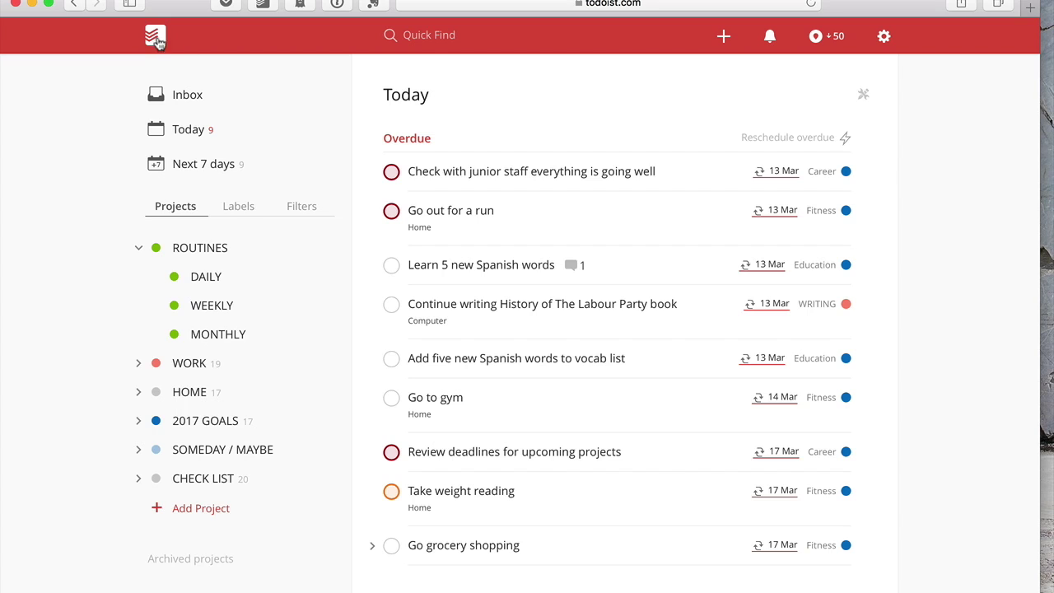
pyautogui.scroll(-3, 361, 276)
pyautogui.scroll(3, 361, 275)
pyautogui.scroll(-3, 911, 215)
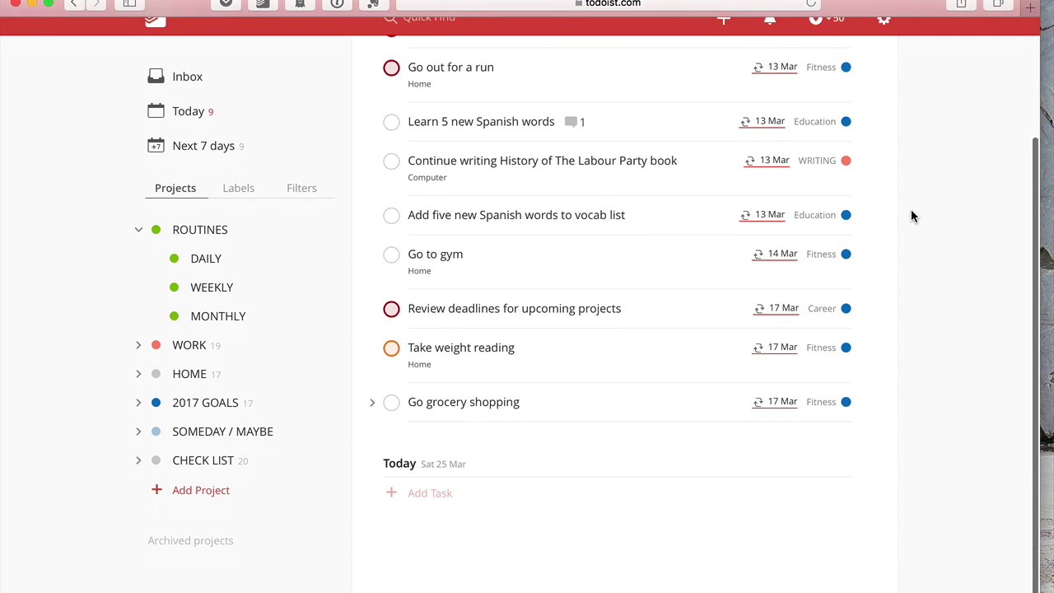
pyautogui.scroll(3, 911, 216)
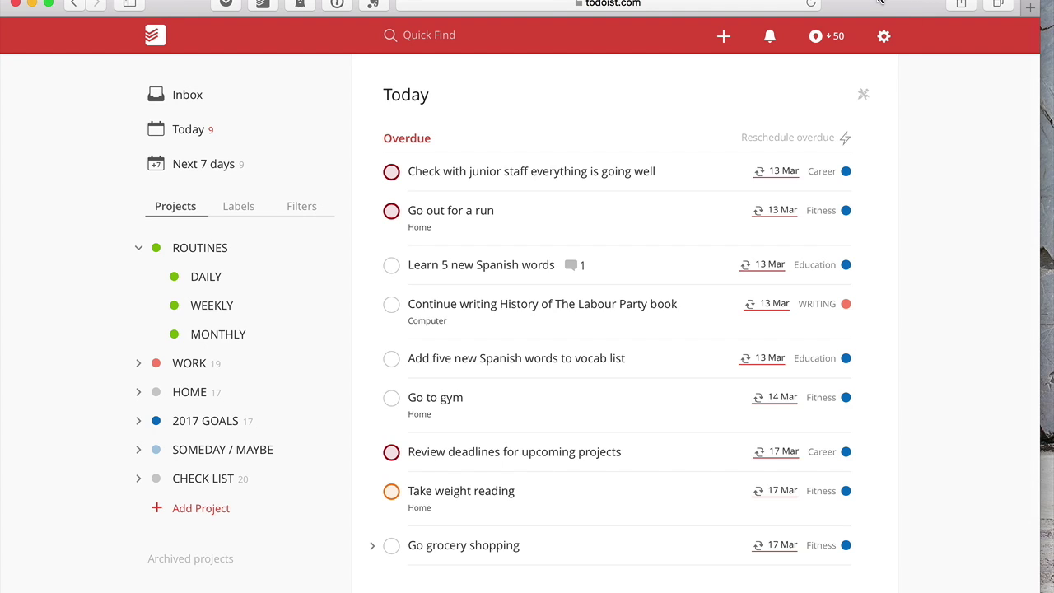
pyautogui.moveTo(881, 3); pyautogui.dragTo(897, 2)
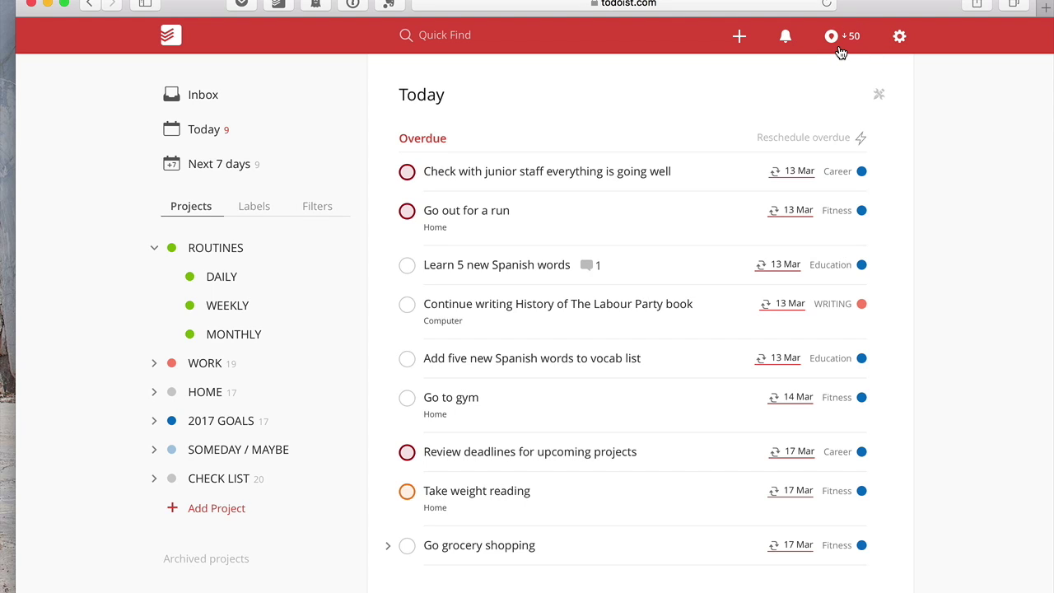
# Collapse the ROUTINES sub-projects, return to Today, then close the Safari window
pyautogui.click(152, 247)
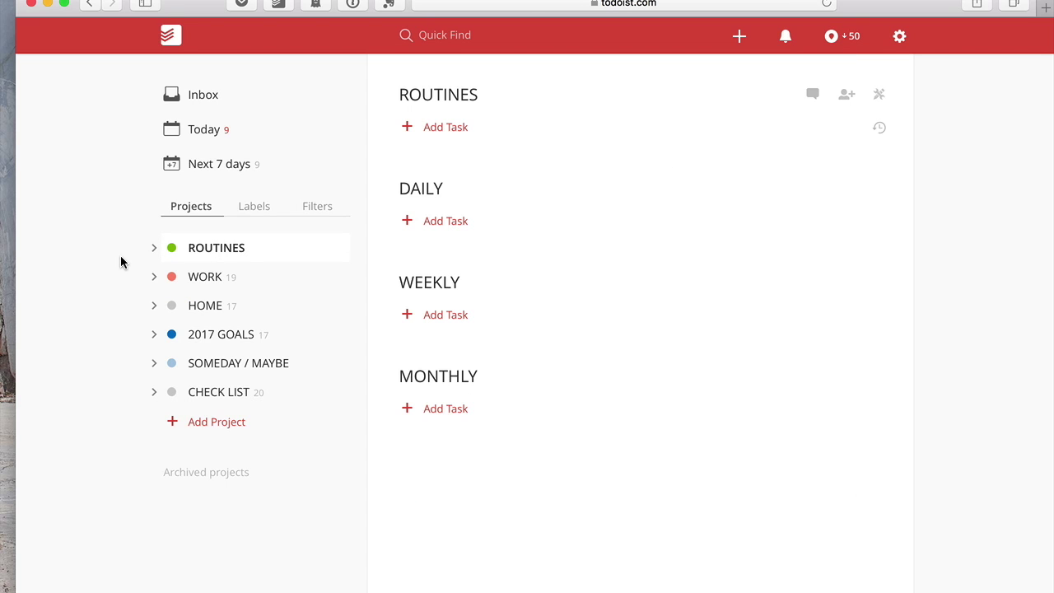
pyautogui.click(195, 134)
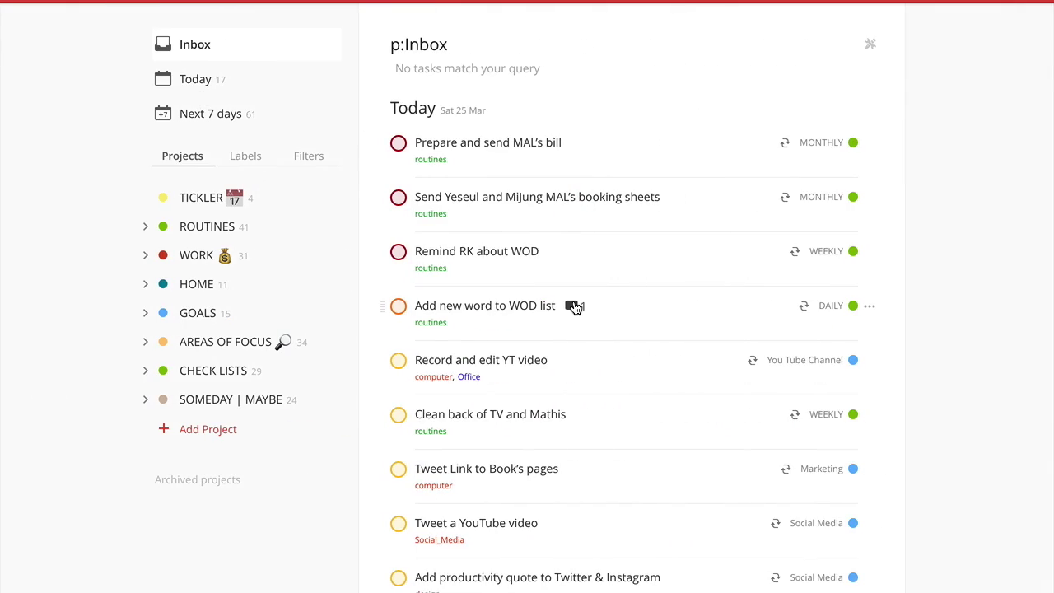
pyautogui.scroll(-7, 575, 308)
pyautogui.scroll(7, 576, 305)
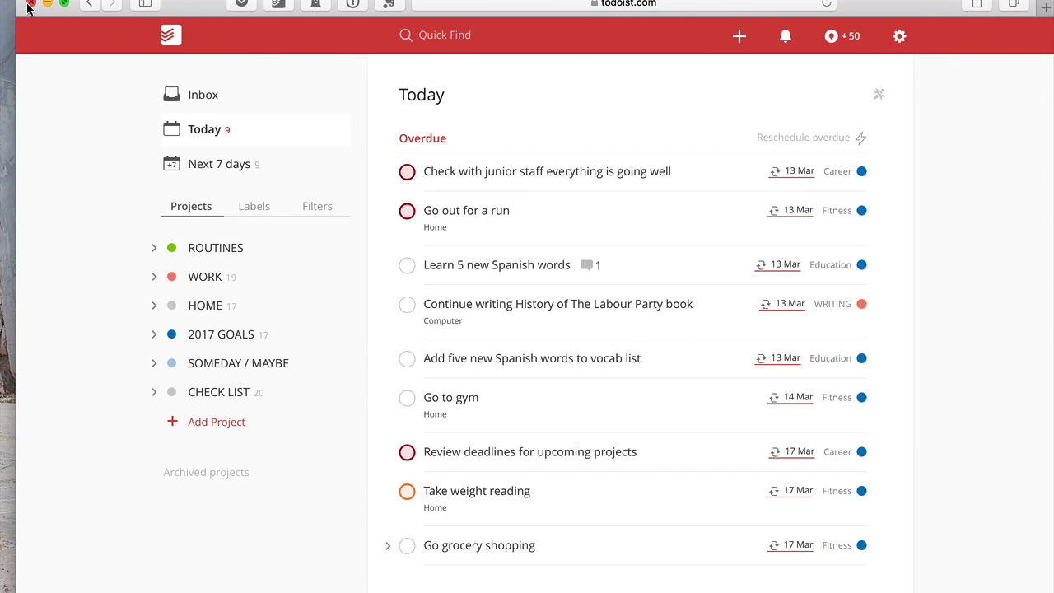
pyautogui.click(31, 4)
# Draft 'This is a task' in the iPhone quick-add form, then cancel without saving
pyautogui.hotkey('ctrl', 'Right')
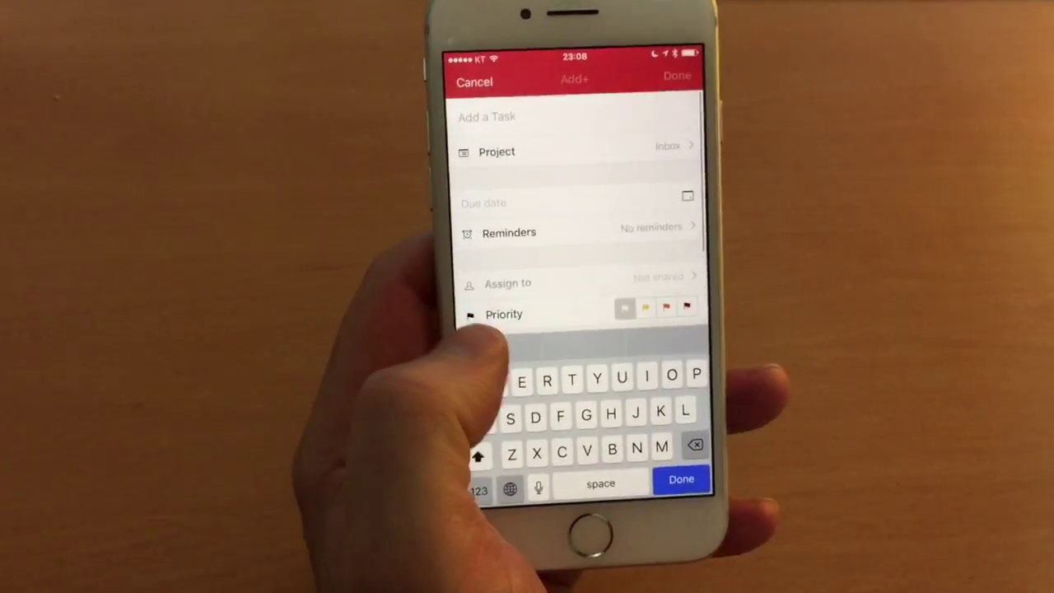
pyautogui.write('Thi')
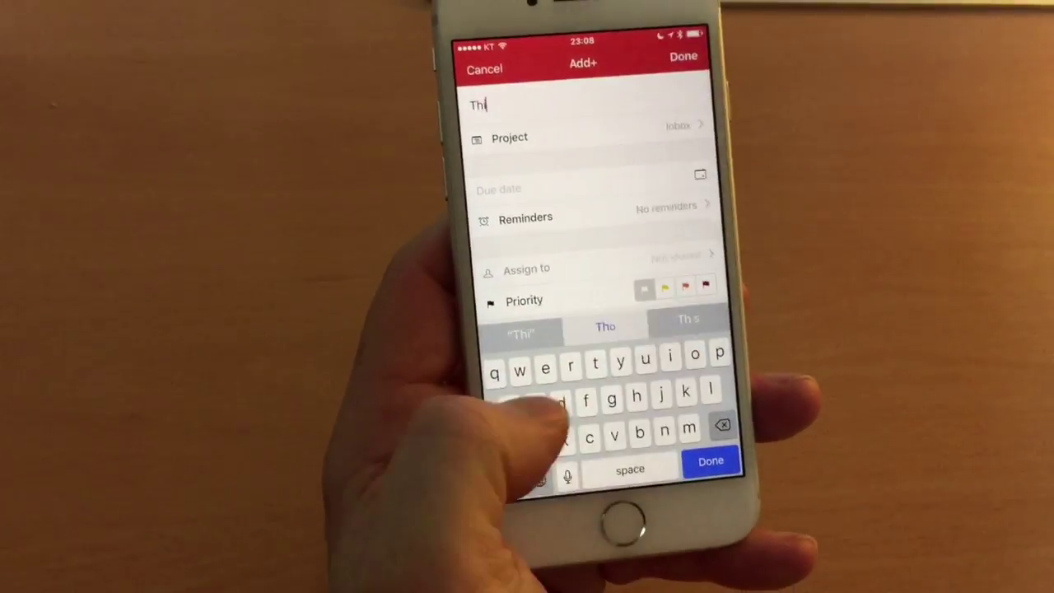
pyautogui.write('s is ')
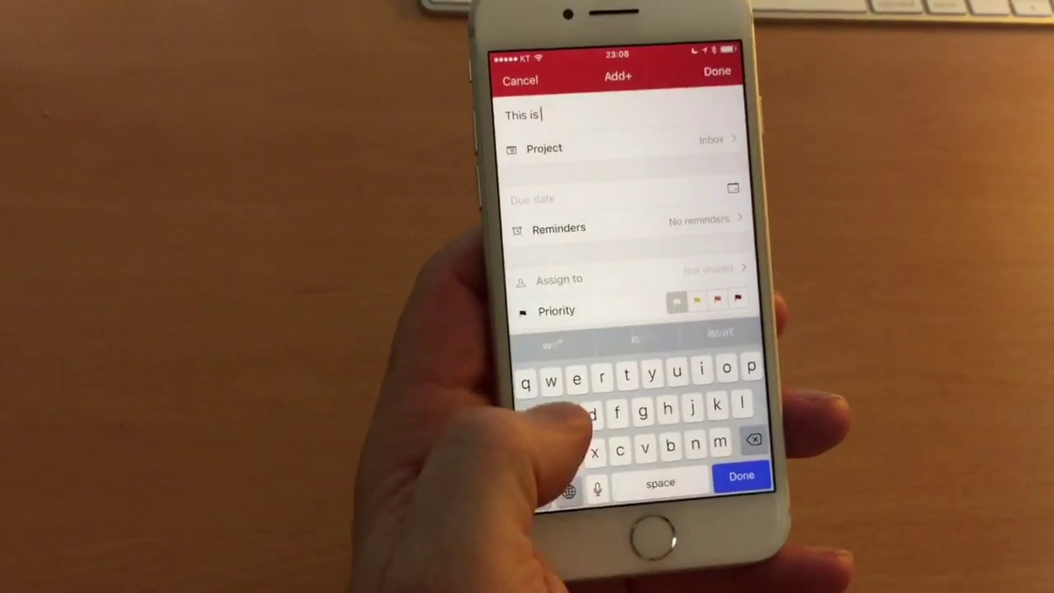
pyautogui.write('a task')
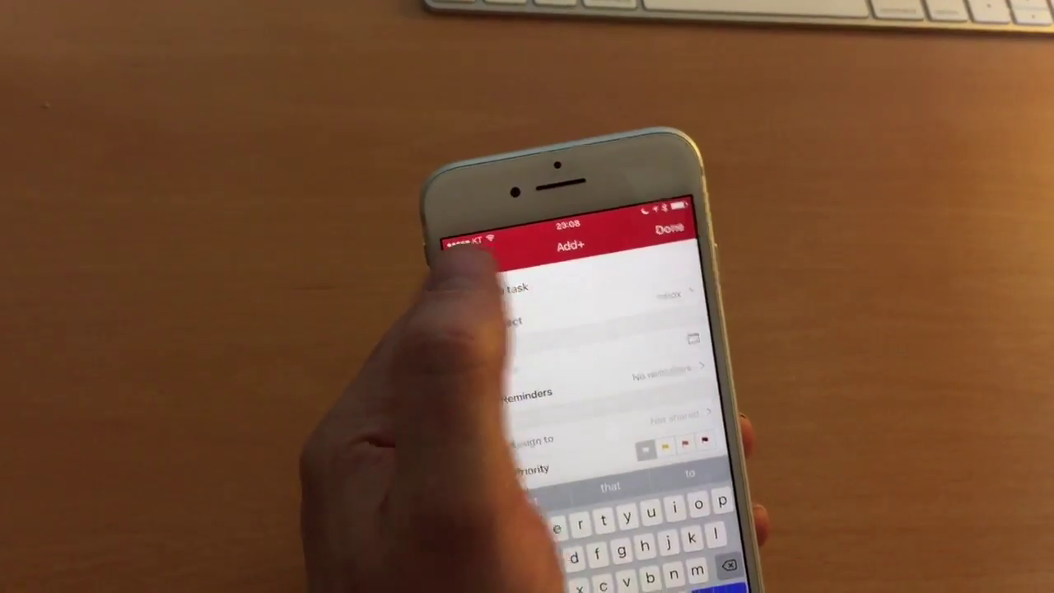
pyautogui.click(466, 250)
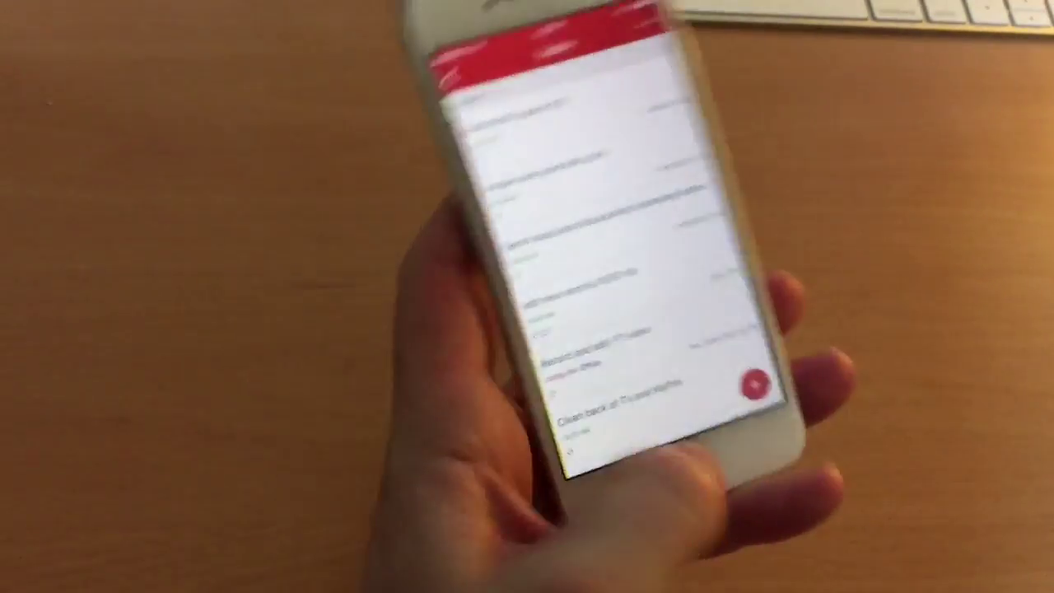
# Use the Todoist icon's Add Task quick action to open an empty Inbox task form
pyautogui.click(667, 474)
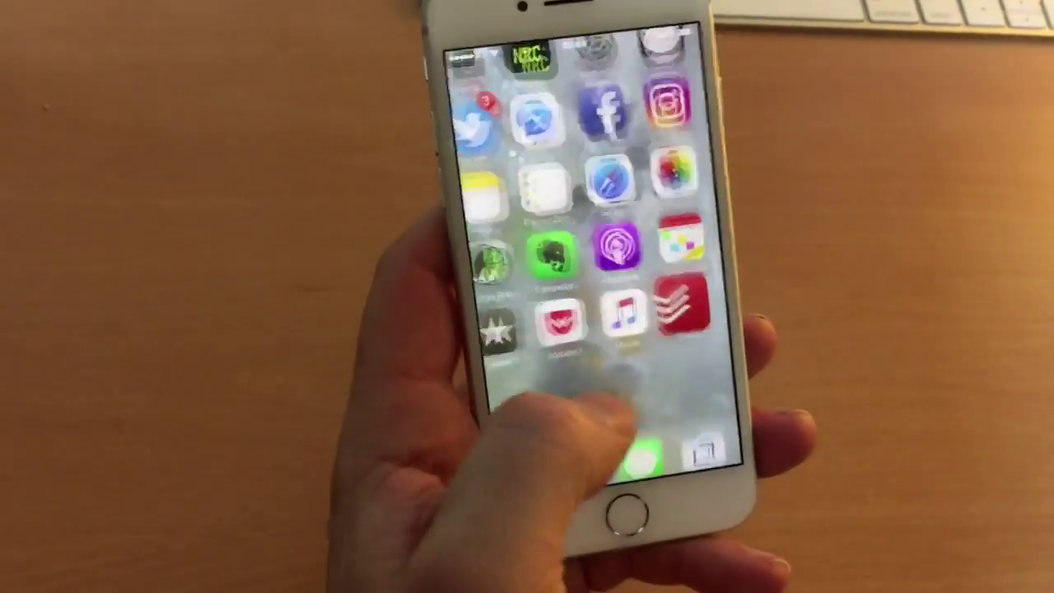
pyautogui.click(659, 342)
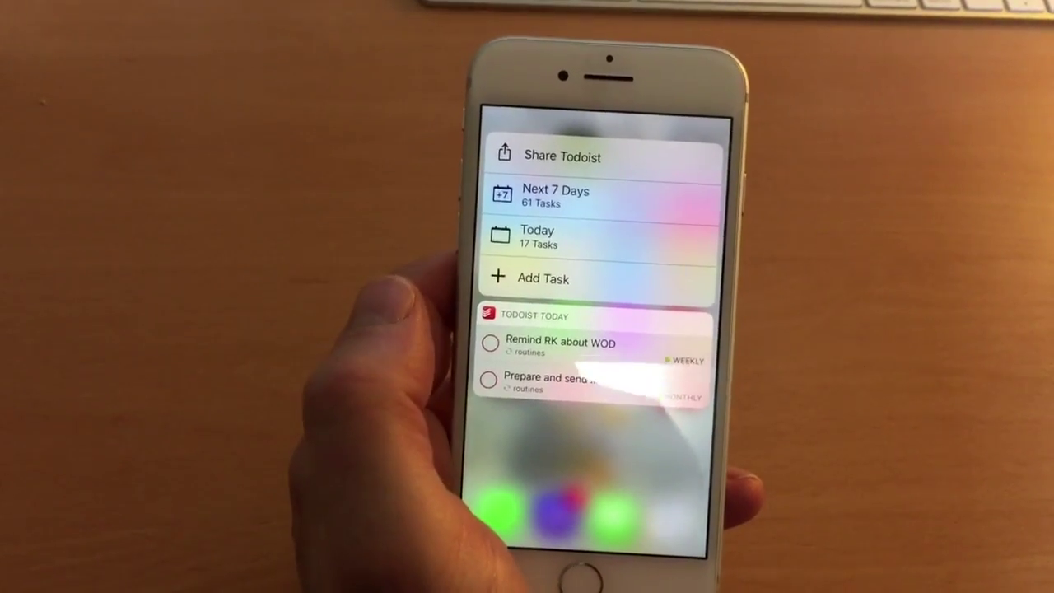
pyautogui.click(528, 280)
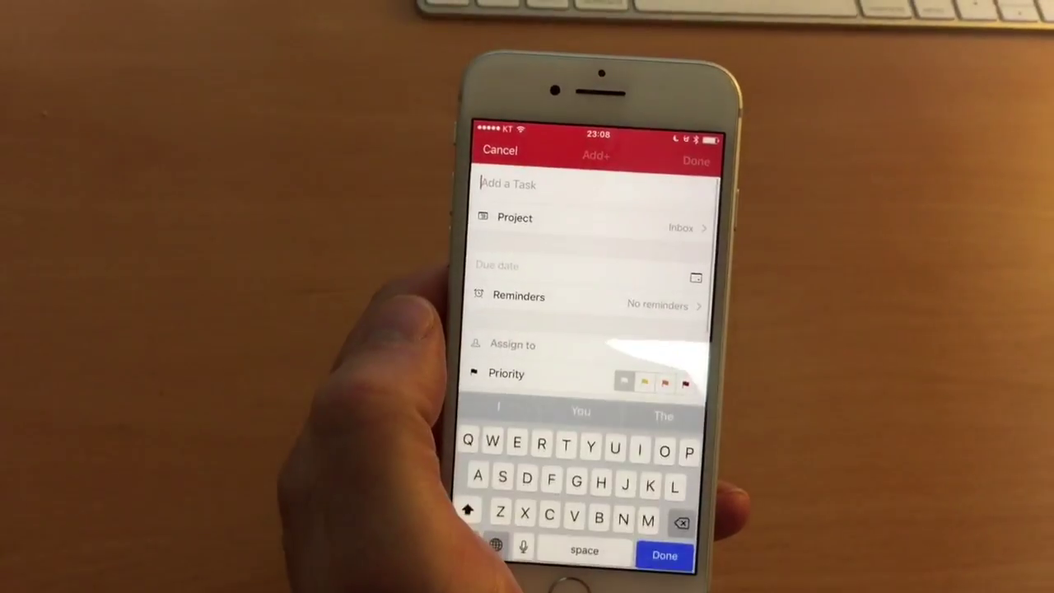